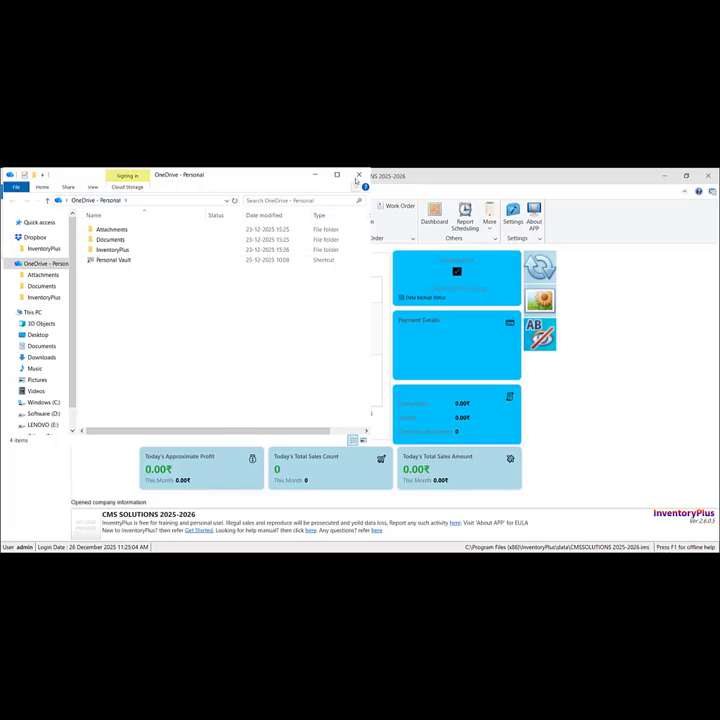
Save the company's default general settings with Material Movement Register and Multiple Branch enabled
{"action": "left_click", "coordinate": [514, 216]}
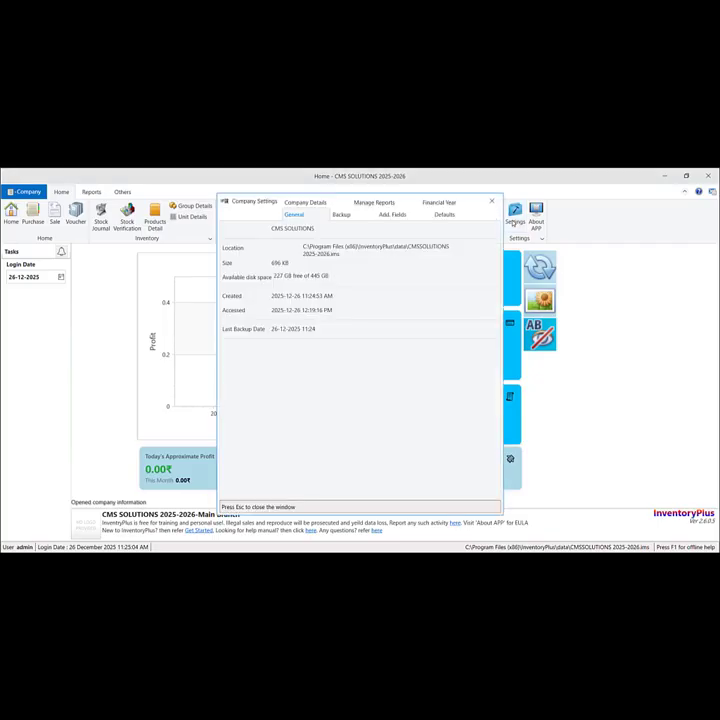
{"action": "left_click", "coordinate": [450, 216]}
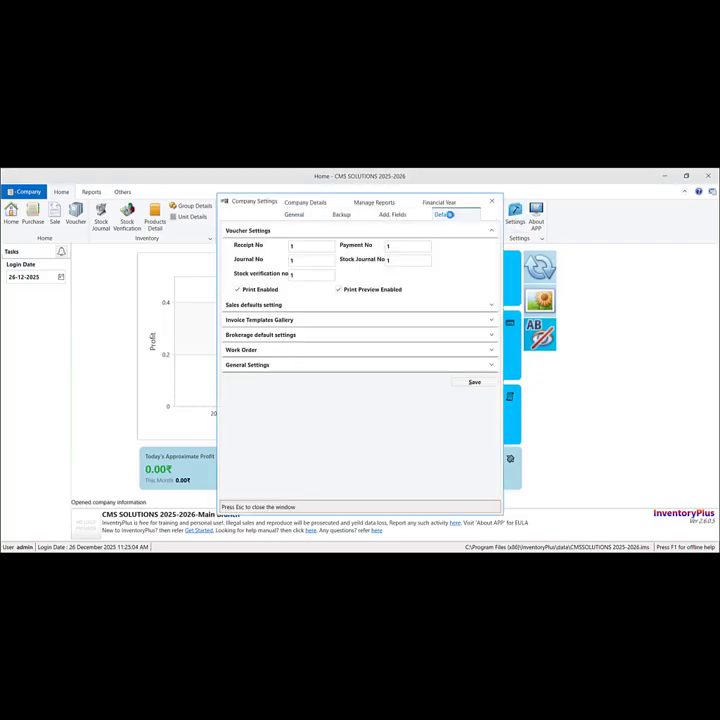
{"action": "left_click", "coordinate": [268, 366]}
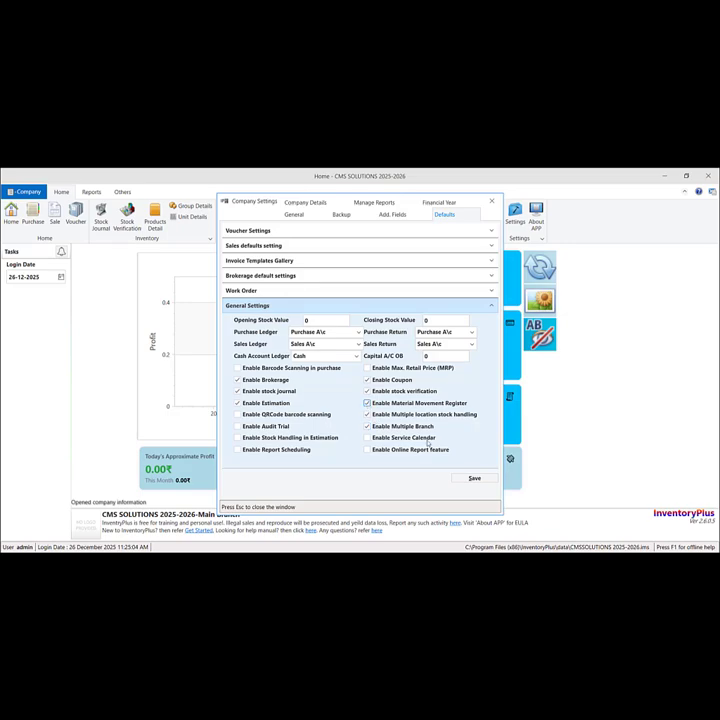
{"action": "left_click", "coordinate": [474, 478]}
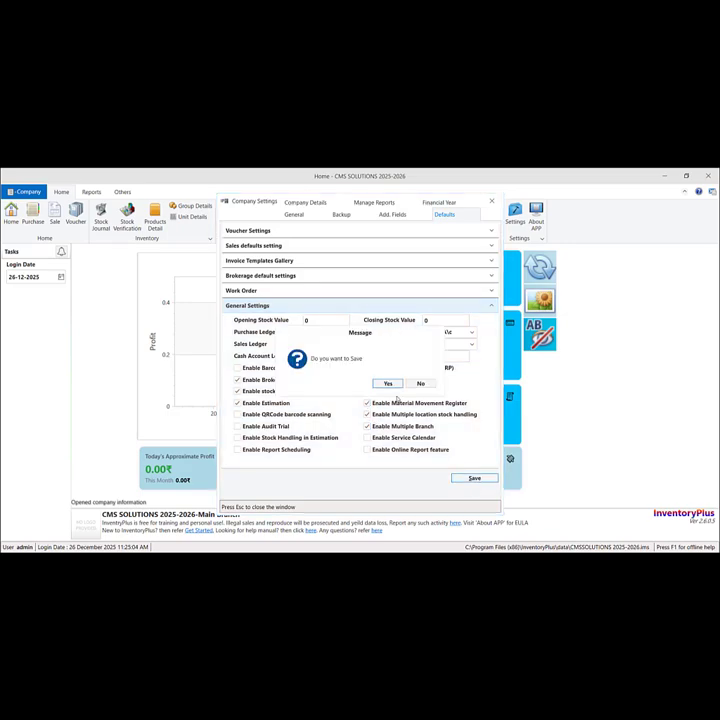
{"action": "left_click", "coordinate": [388, 384]}
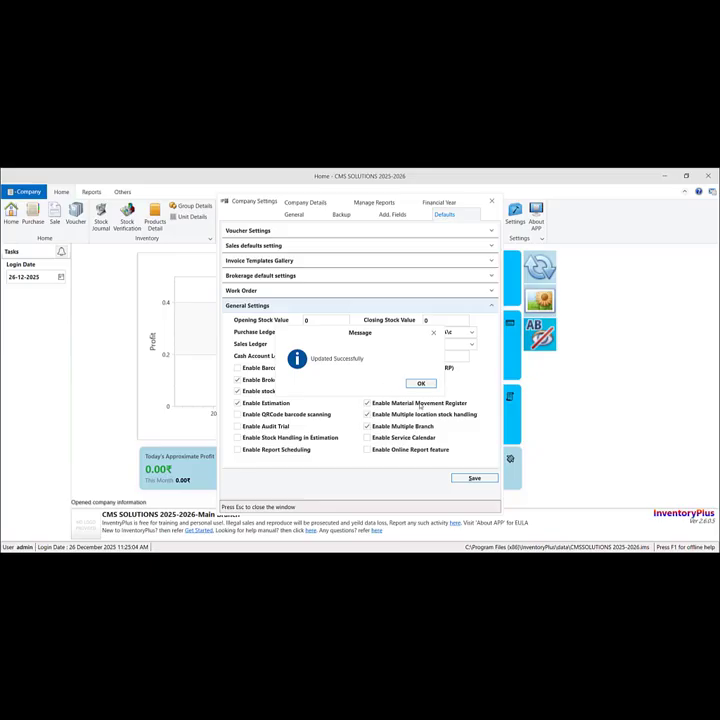
{"action": "left_click", "coordinate": [427, 384]}
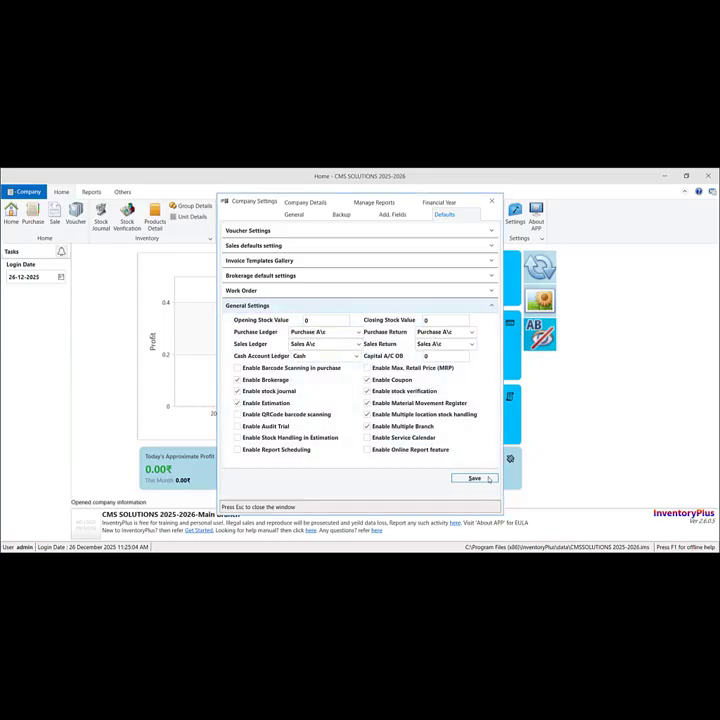
Open the multiple branch configuration from the company details and load the Main Branch record
{"action": "left_click", "coordinate": [314, 203]}
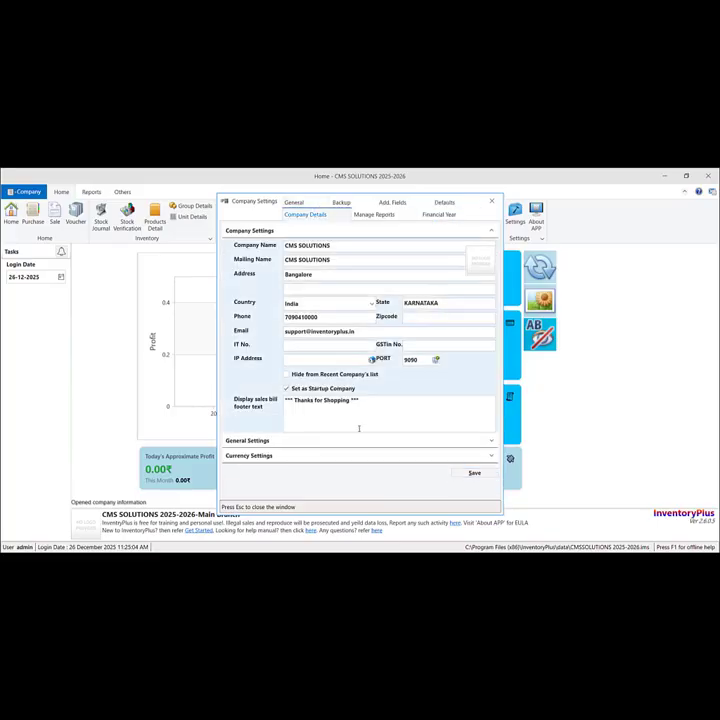
{"action": "left_click", "coordinate": [267, 441]}
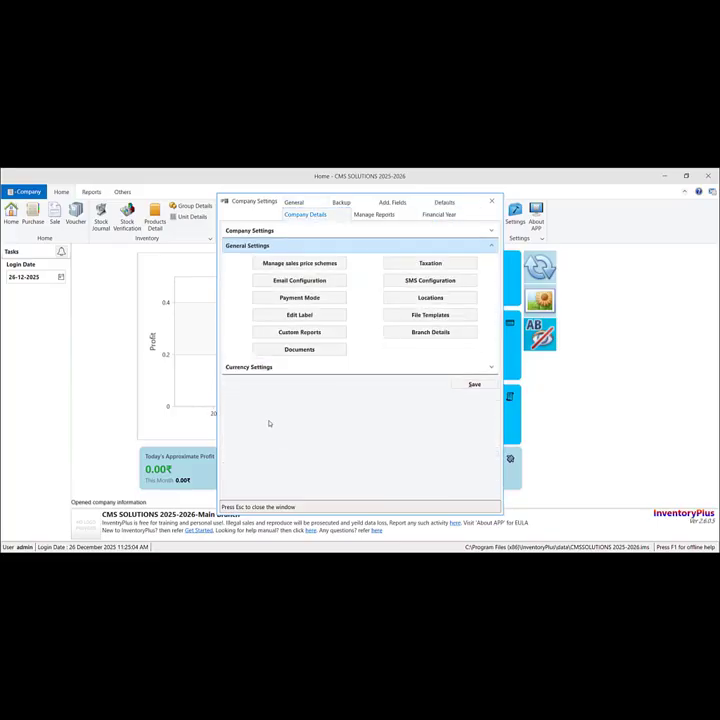
{"action": "left_click", "coordinate": [415, 335]}
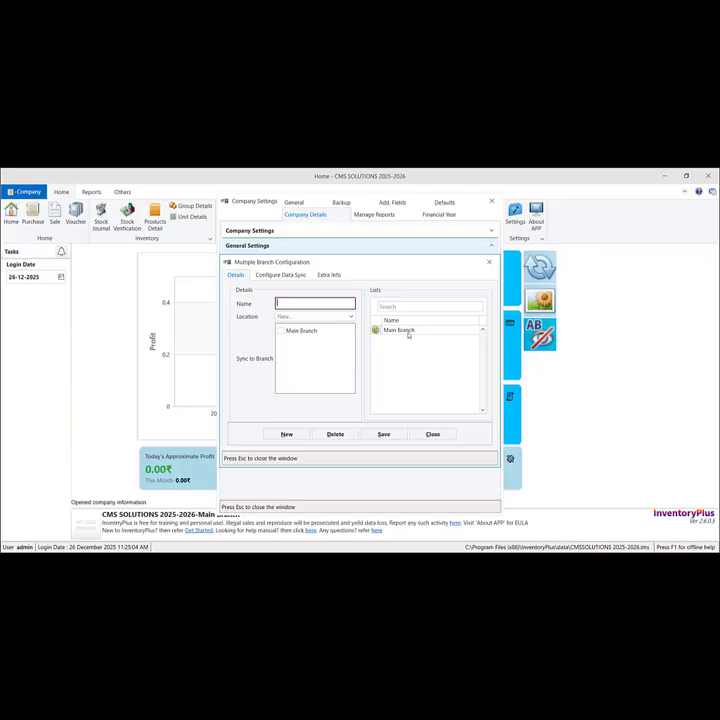
{"action": "left_click", "coordinate": [410, 334]}
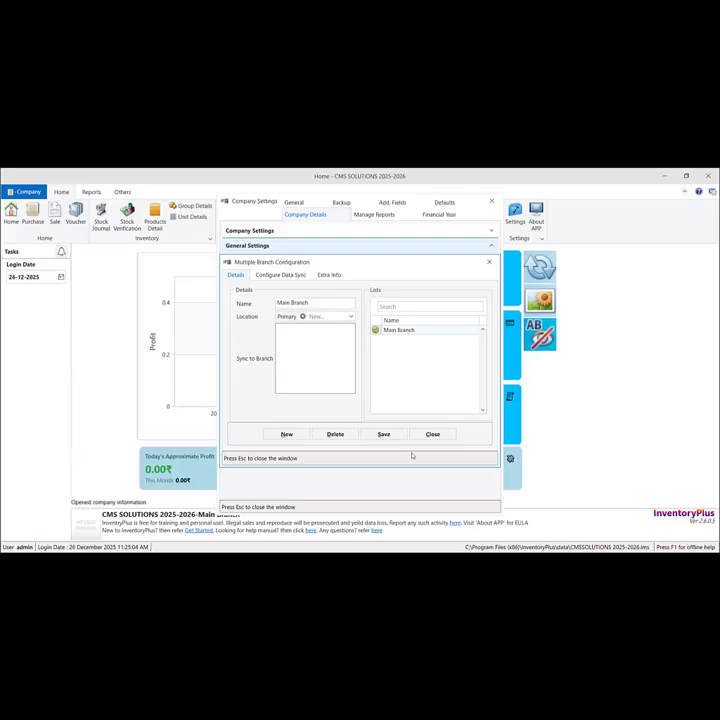
Add a new branch named Second Branch that syncs to Main Branch and save it
{"action": "left_click", "coordinate": [287, 435]}
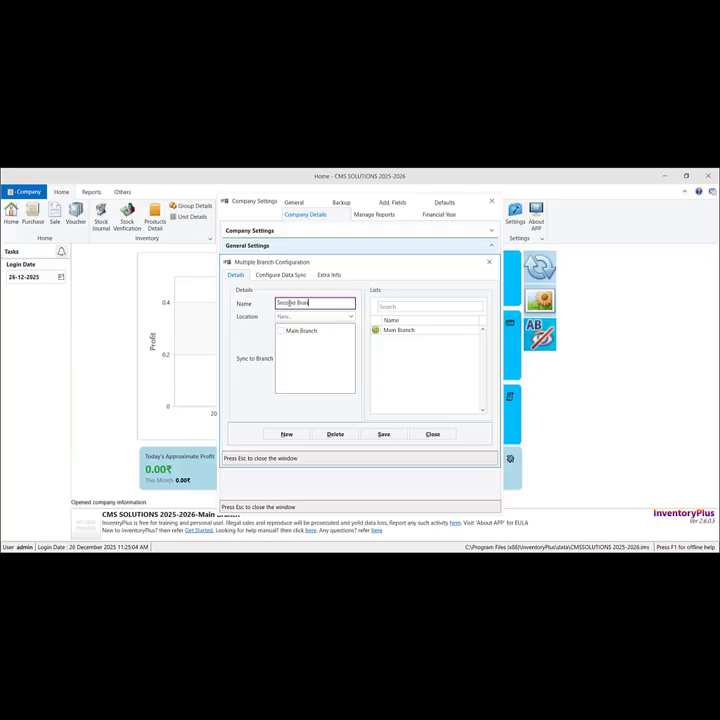
{"action": "type", "text": "Second Branch"}
{"action": "left_click", "coordinate": [350, 318]}
{"action": "left_click", "coordinate": [312, 318]}
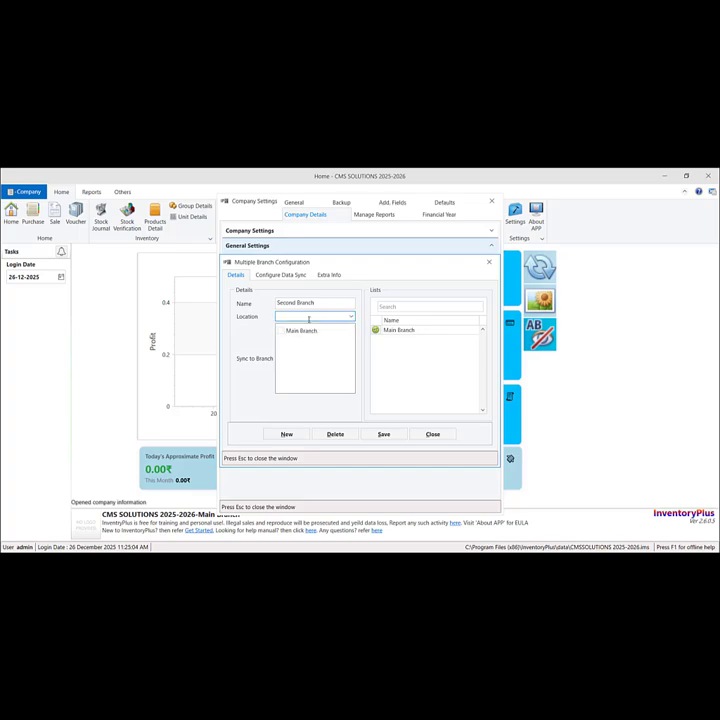
{"action": "left_click", "coordinate": [279, 333]}
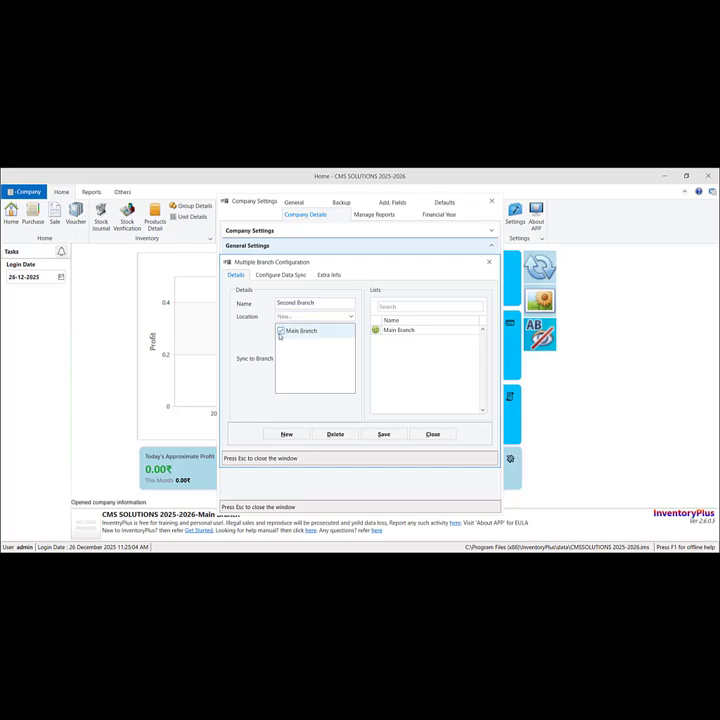
{"action": "left_click", "coordinate": [383, 434]}
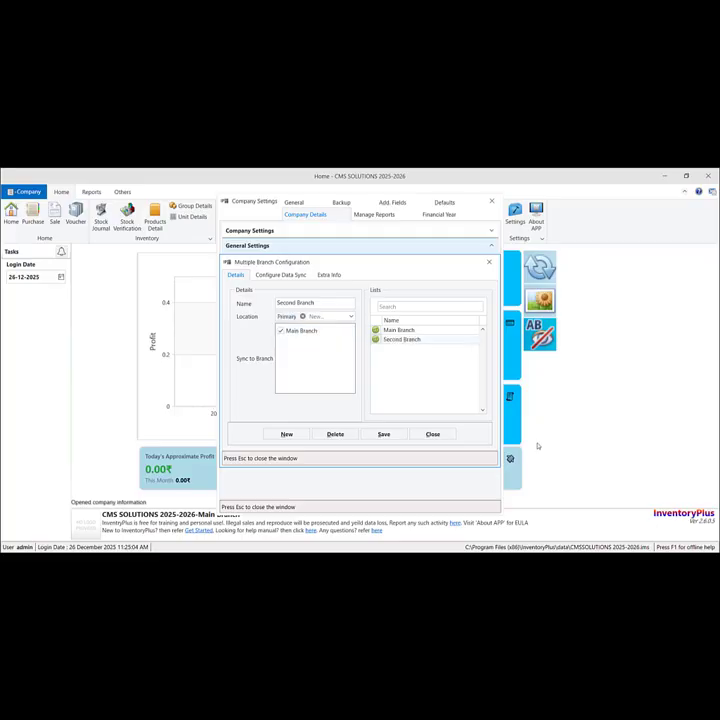
Enable data sync in the branch configuration and select OneDrive as the cloud drive
{"action": "left_click", "coordinate": [298, 276]}
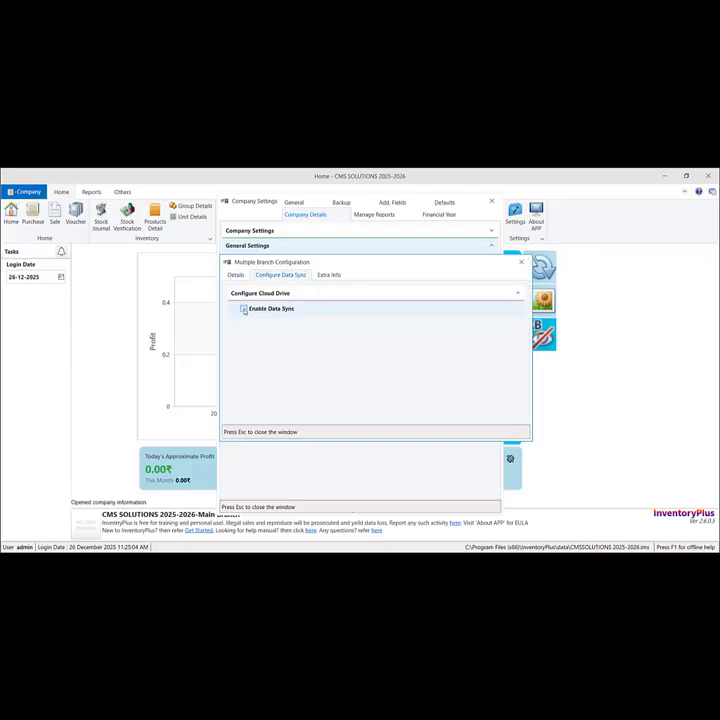
{"action": "left_click", "coordinate": [243, 310]}
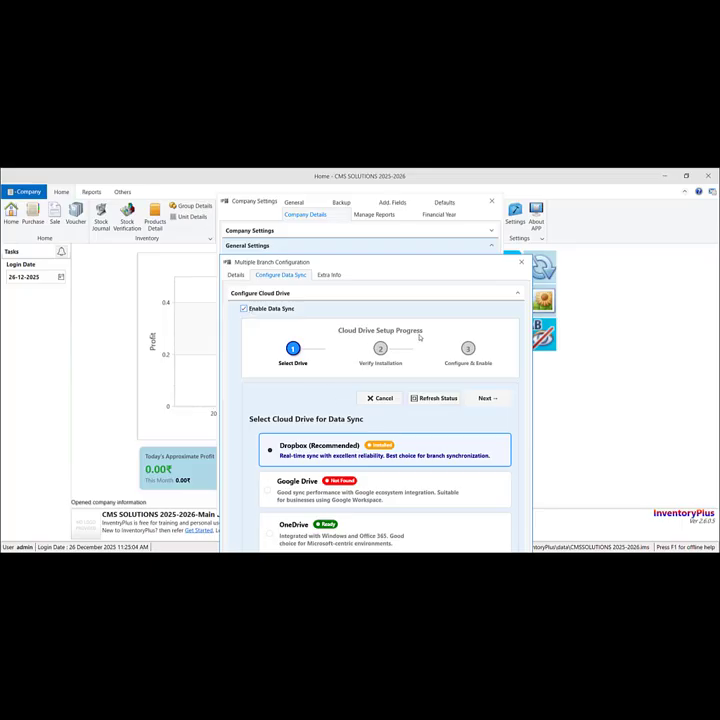
{"action": "scroll", "coordinate": [417, 394], "scroll_direction": "down", "scroll_amount": 1}
{"action": "scroll", "coordinate": [417, 394], "scroll_direction": "down", "scroll_amount": 1}
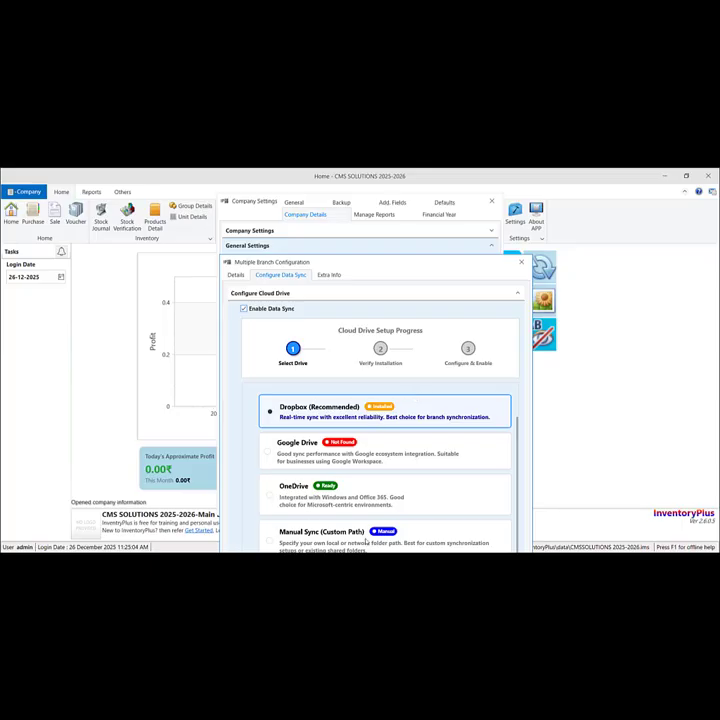
{"action": "left_click", "coordinate": [292, 498]}
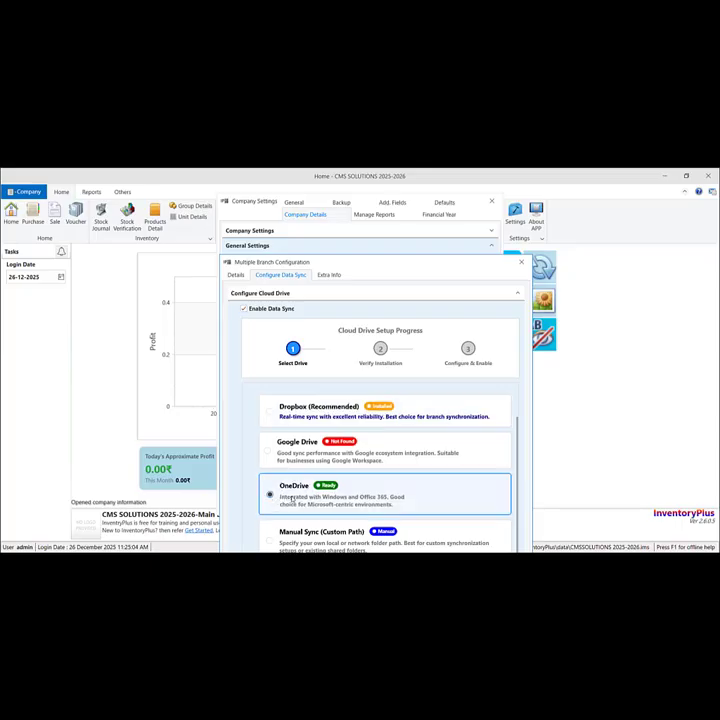
Refresh the cloud drive status and proceed to verifying the OneDrive installation
{"action": "scroll", "coordinate": [407, 432], "scroll_direction": "up", "scroll_amount": 2}
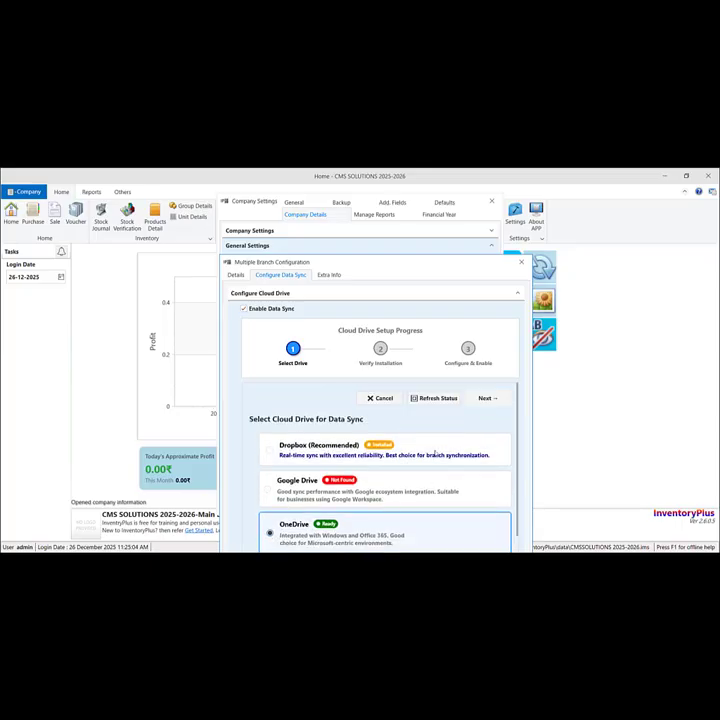
{"action": "left_click", "coordinate": [432, 400]}
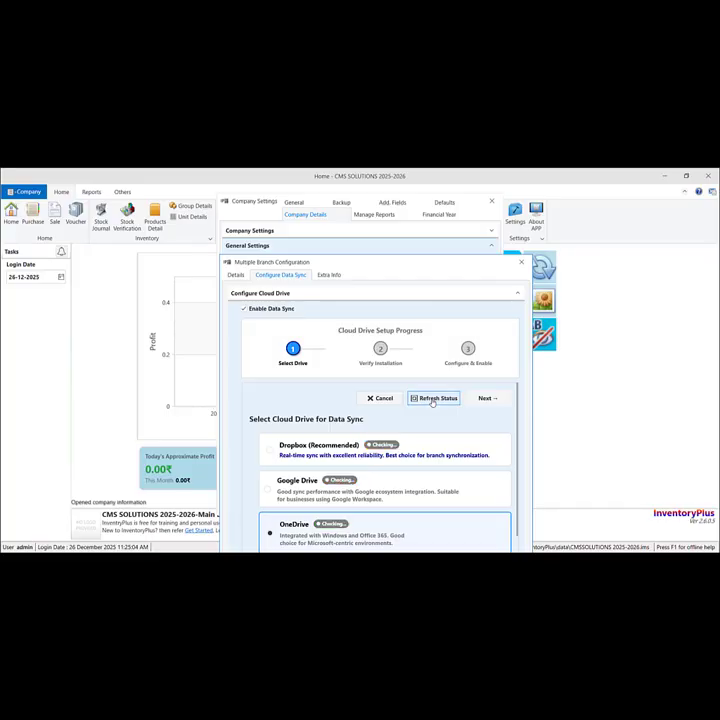
{"action": "scroll", "coordinate": [419, 450], "scroll_direction": "down", "scroll_amount": 1}
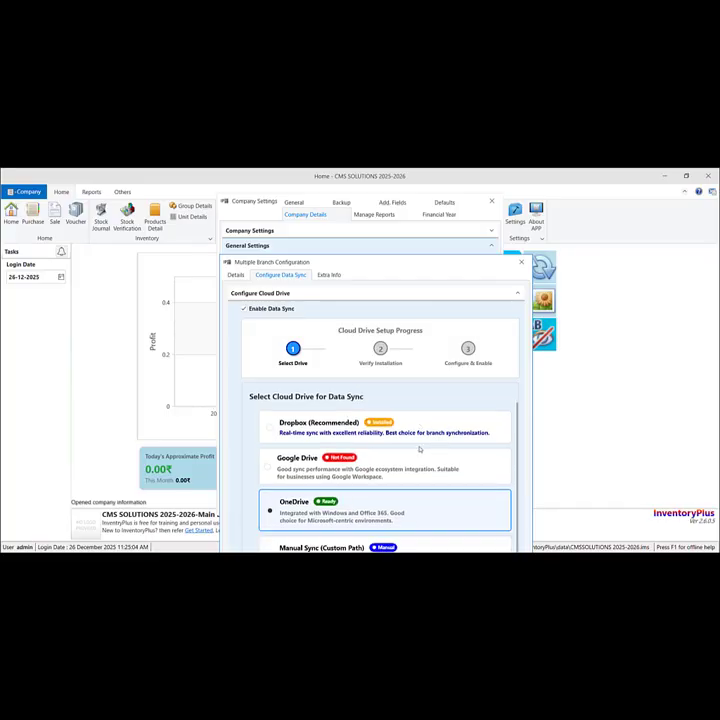
{"action": "scroll", "coordinate": [419, 450], "scroll_direction": "up", "scroll_amount": 1}
{"action": "left_click", "coordinate": [488, 399]}
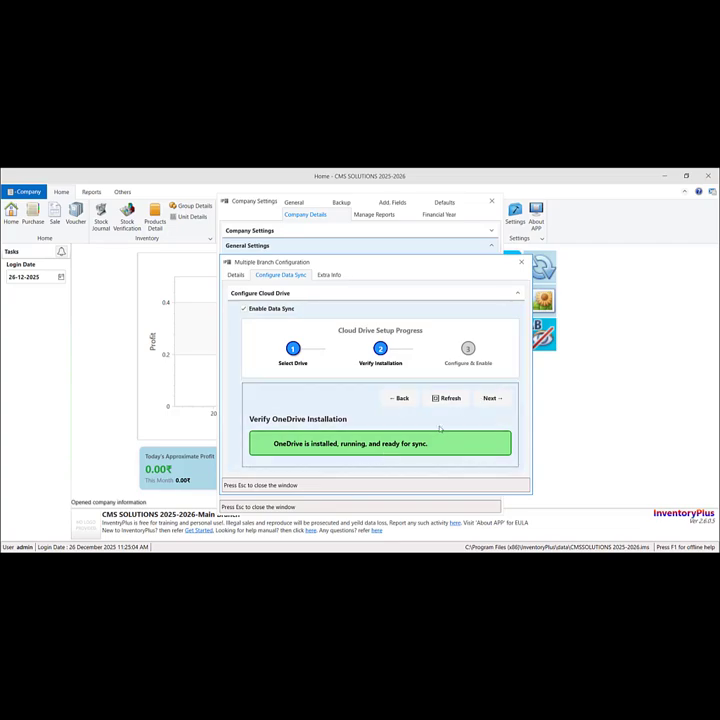
Complete the OneDrive sync setup with the sync path C:\Users\InventoryPlus\OneDrive
{"action": "left_click", "coordinate": [490, 398]}
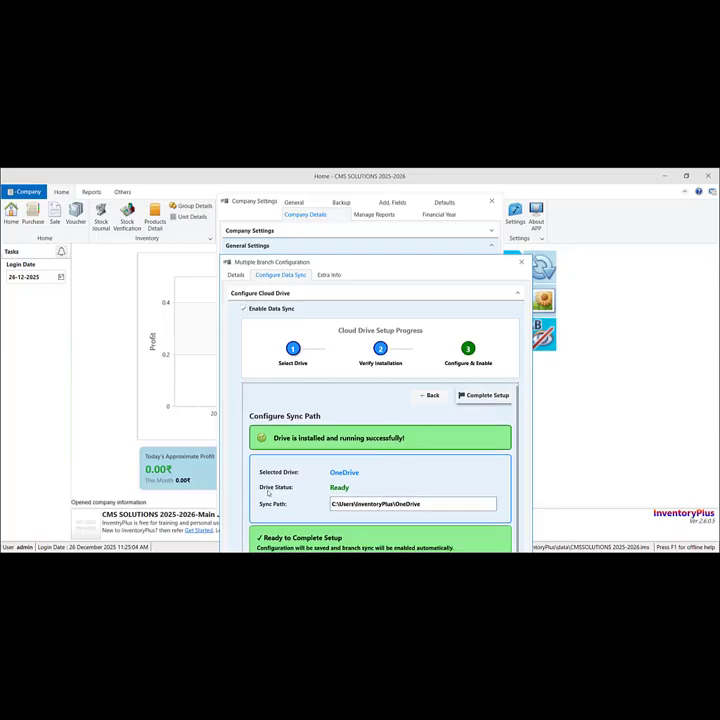
{"action": "left_click", "coordinate": [485, 396]}
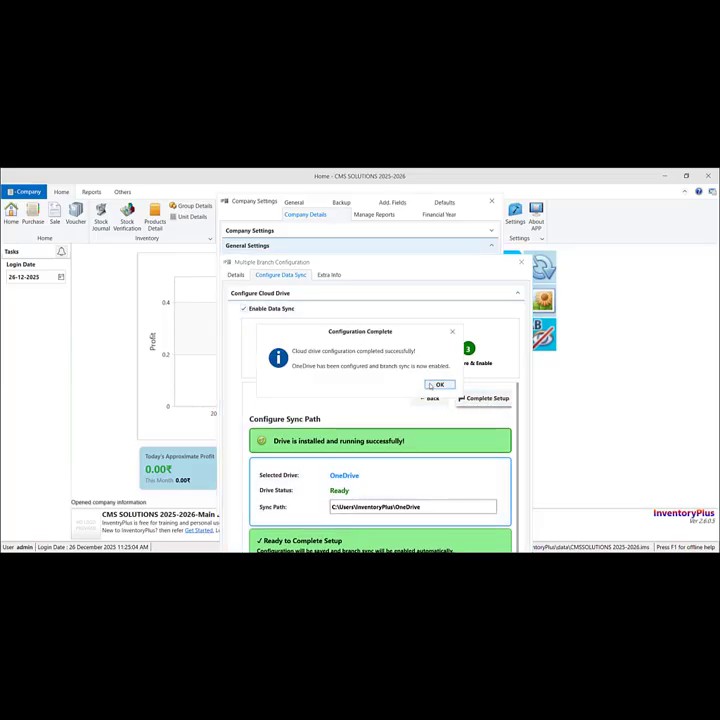
{"action": "left_click", "coordinate": [438, 386]}
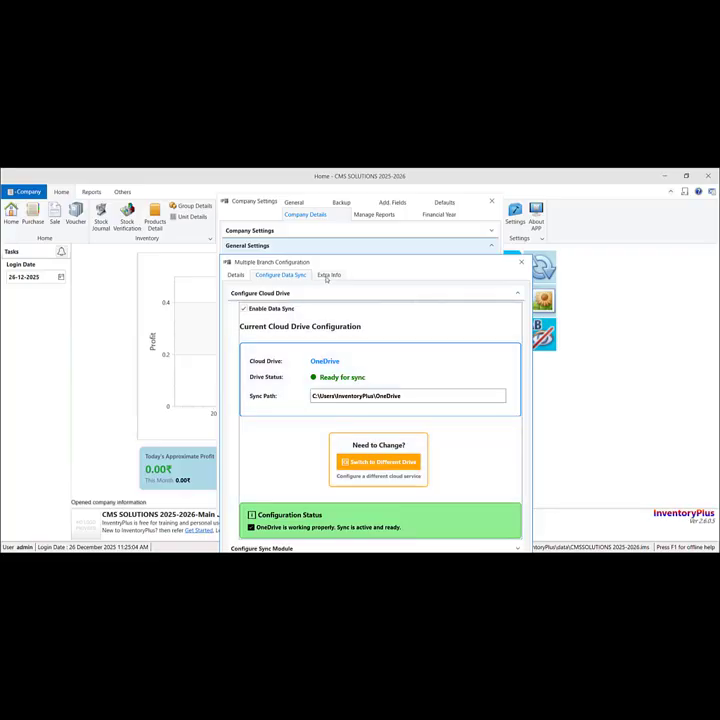
Return to the branch details and close the branch configuration and company settings
{"action": "left_click", "coordinate": [238, 276]}
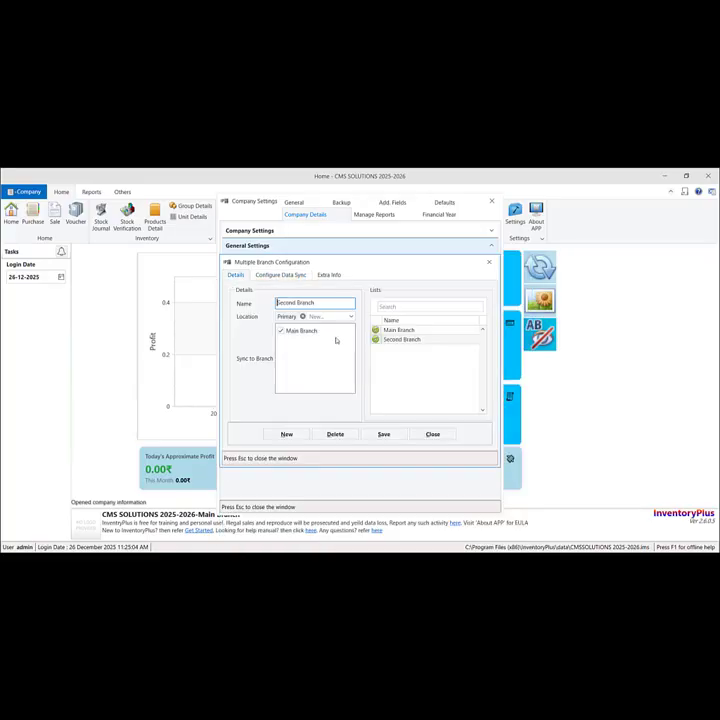
{"action": "left_click", "coordinate": [435, 434]}
{"action": "key", "text": "Escape"}
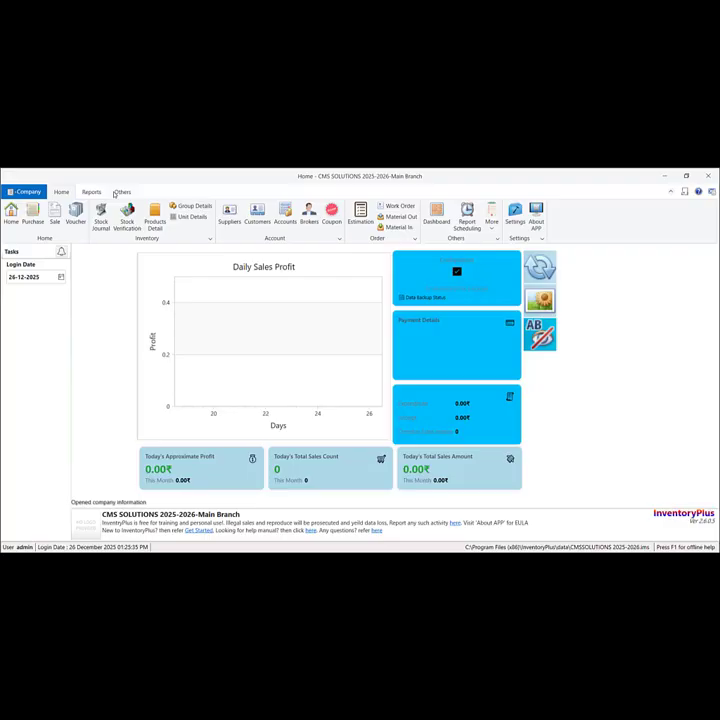
Open the admin user's record and save it with Main Branch as its branch
{"action": "left_click", "coordinate": [119, 192]}
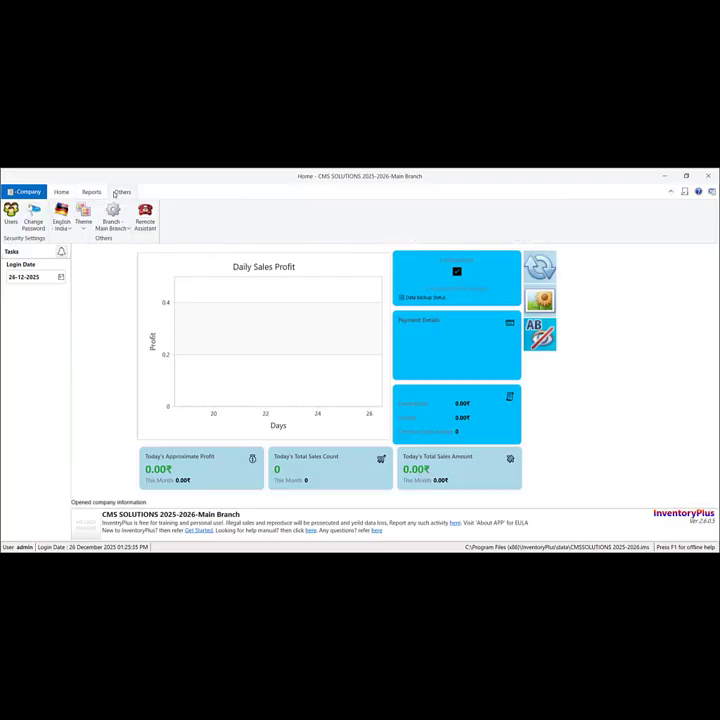
{"action": "left_click", "coordinate": [11, 219]}
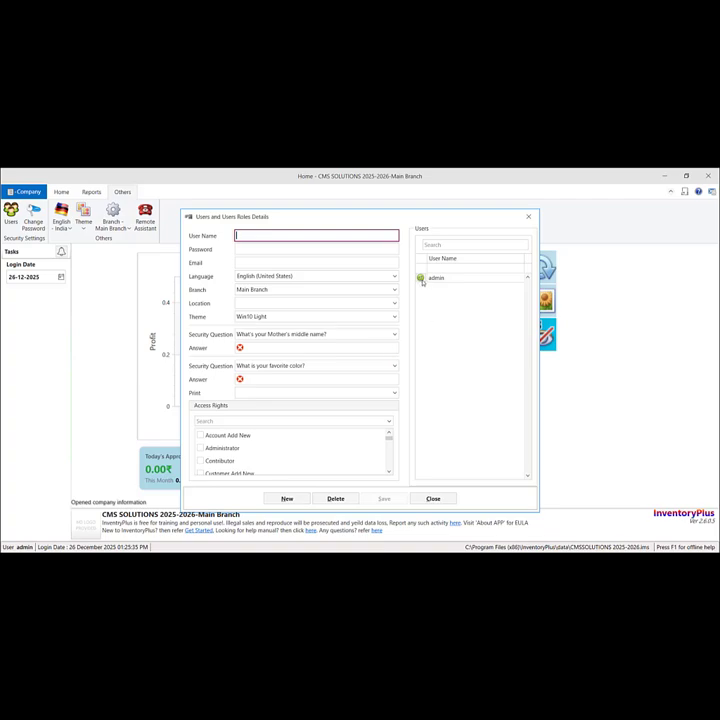
{"action": "left_click", "coordinate": [436, 278]}
{"action": "left_click", "coordinate": [384, 498]}
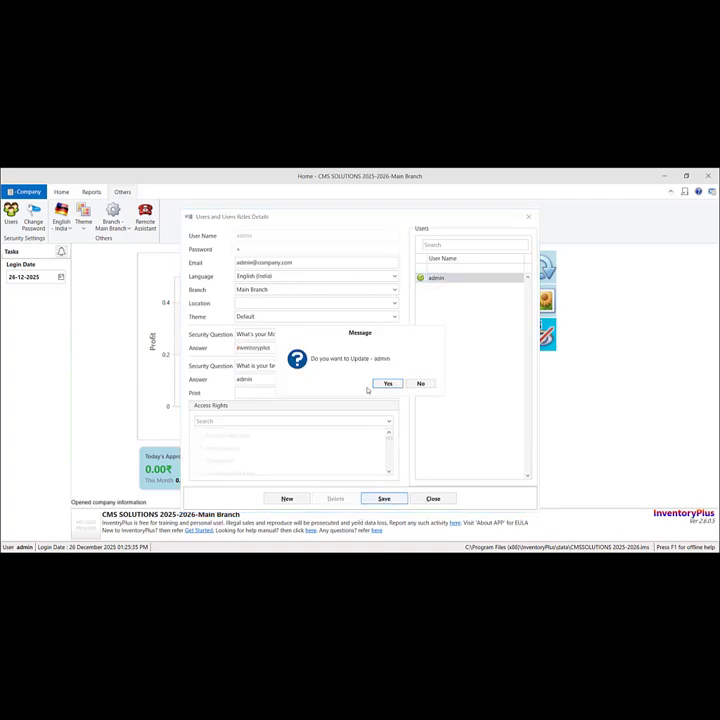
{"action": "left_click", "coordinate": [387, 382]}
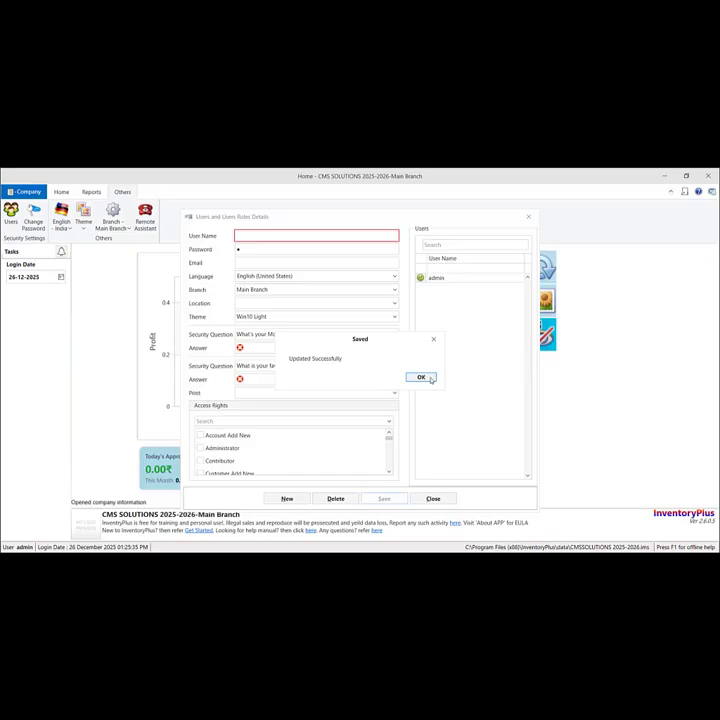
{"action": "left_click", "coordinate": [430, 379]}
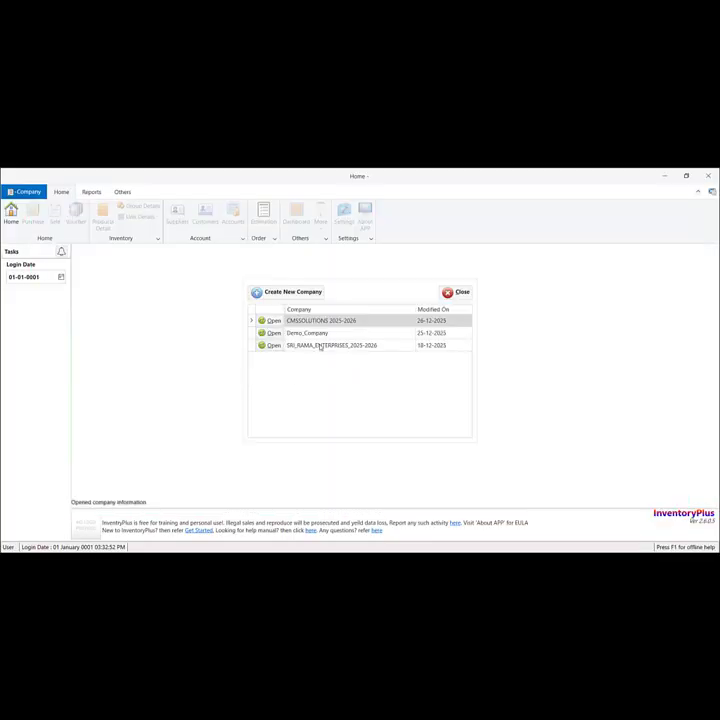
Open the CMSSOLUTIONS 2025-2026 company and enable data sync in its multiple branch configuration for Second Branch
{"action": "left_click", "coordinate": [274, 320]}
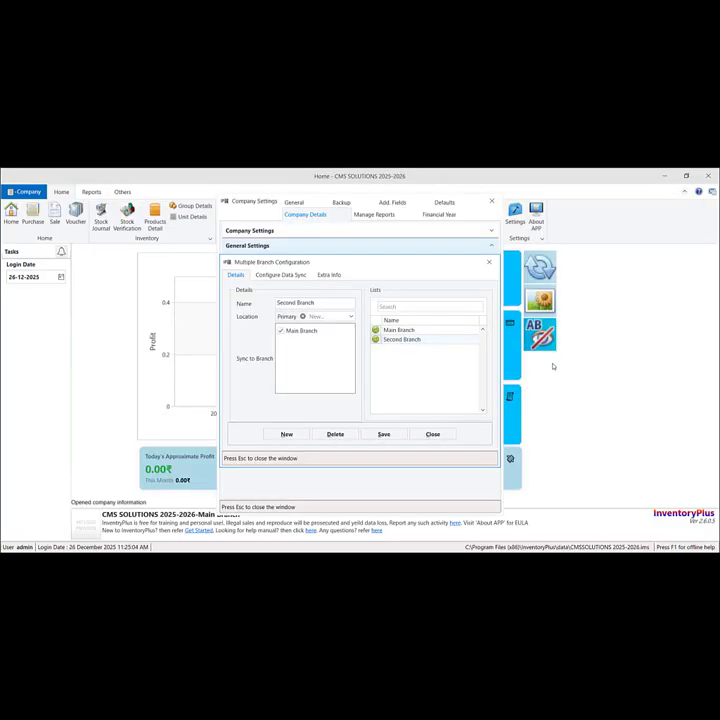
{"action": "left_click", "coordinate": [299, 276]}
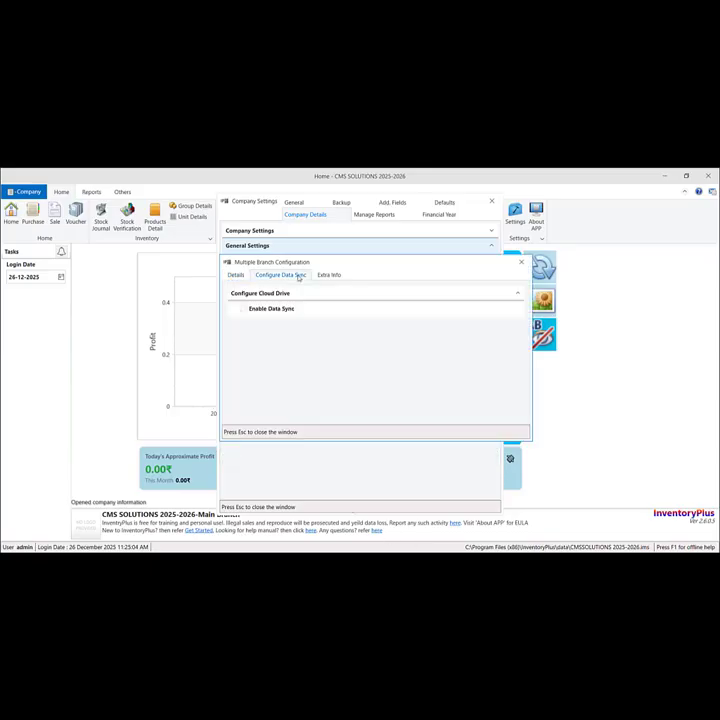
{"action": "left_click", "coordinate": [243, 310]}
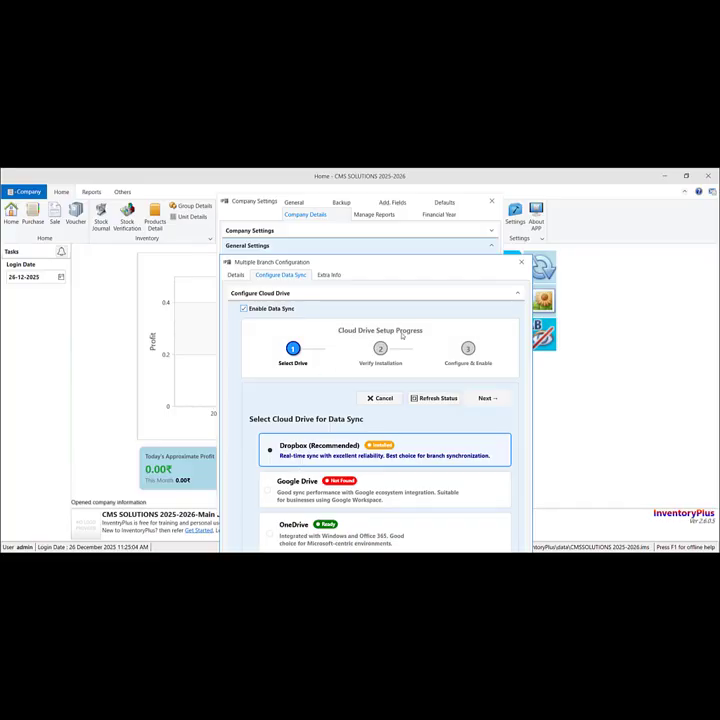
Select OneDrive as the cloud drive for data sync, refresh the drive status and proceed to verifying the installation
{"action": "scroll", "coordinate": [414, 396], "scroll_direction": "down", "scroll_amount": 2}
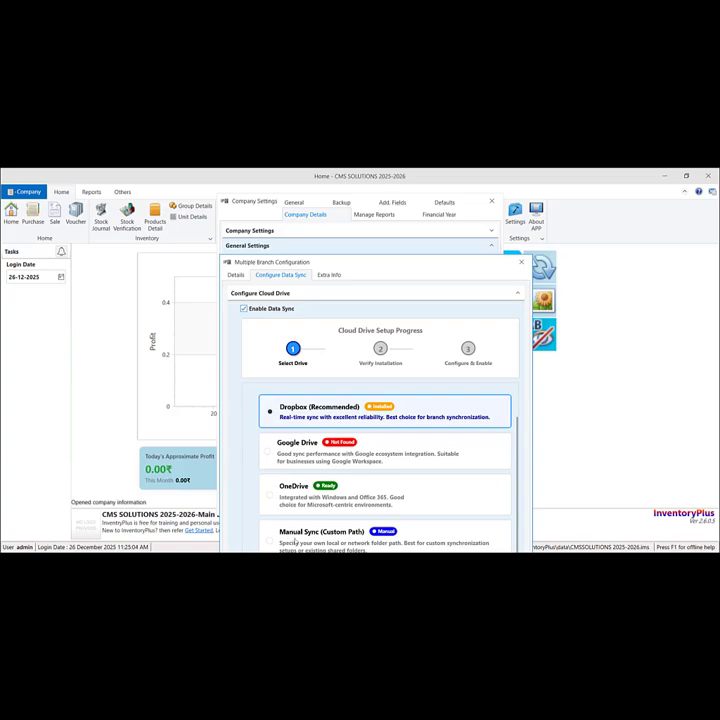
{"action": "left_click", "coordinate": [270, 495]}
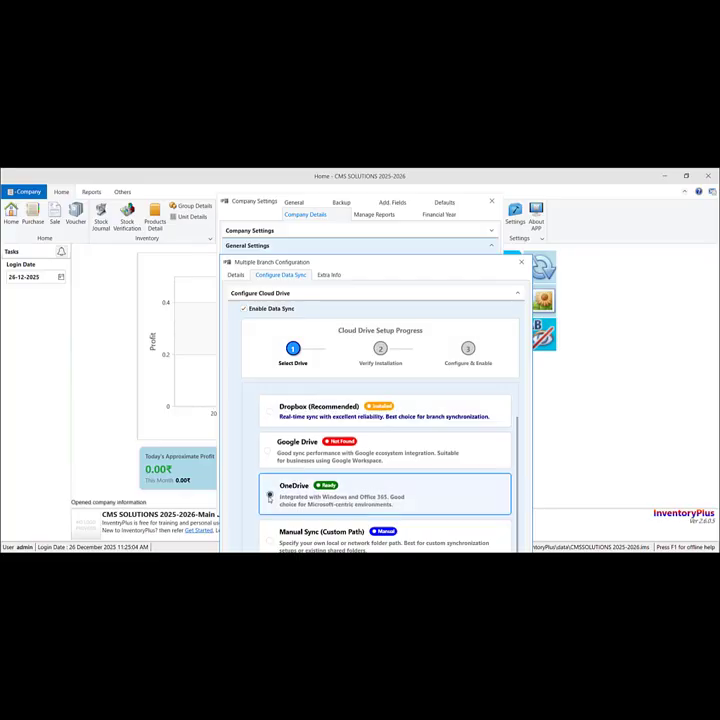
{"action": "scroll", "coordinate": [415, 445], "scroll_direction": "up", "scroll_amount": 1}
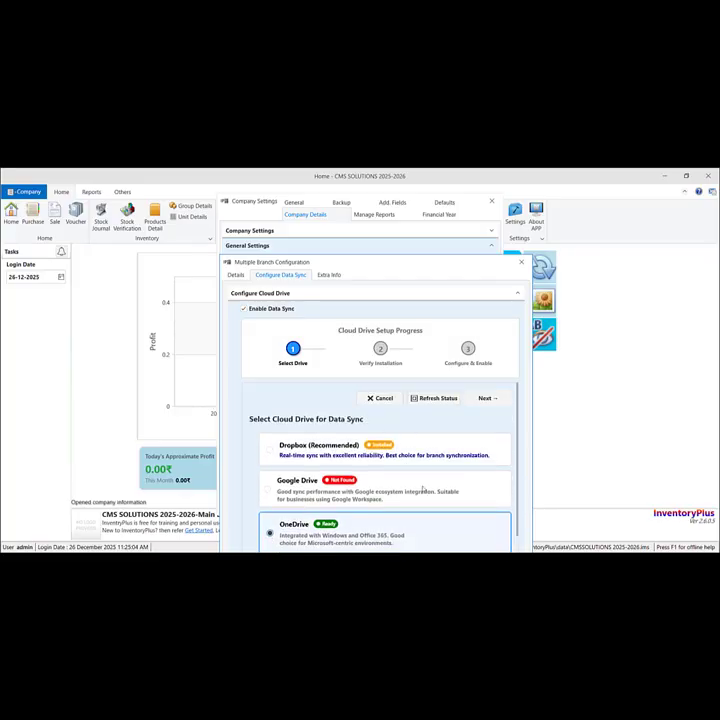
{"action": "left_click", "coordinate": [432, 399]}
{"action": "scroll", "coordinate": [420, 449], "scroll_direction": "down", "scroll_amount": 1}
{"action": "scroll", "coordinate": [421, 449], "scroll_direction": "up", "scroll_amount": 1}
{"action": "left_click", "coordinate": [489, 400]}
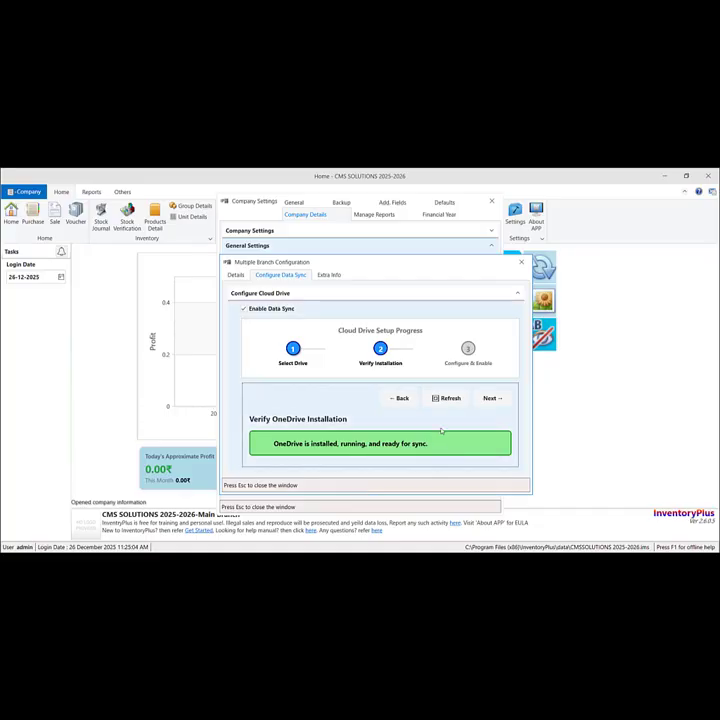
Complete the OneDrive setup with sync path C:\Users\InventoryPlus\OneDrive, then return to the branch details and close the branch configuration
{"action": "left_click", "coordinate": [490, 400]}
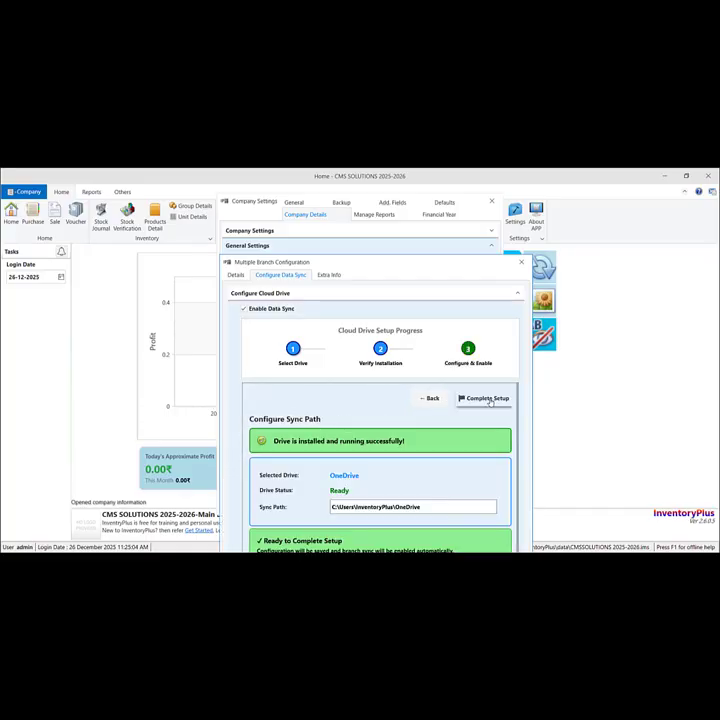
{"action": "scroll", "coordinate": [380, 460], "scroll_direction": "down", "scroll_amount": 1}
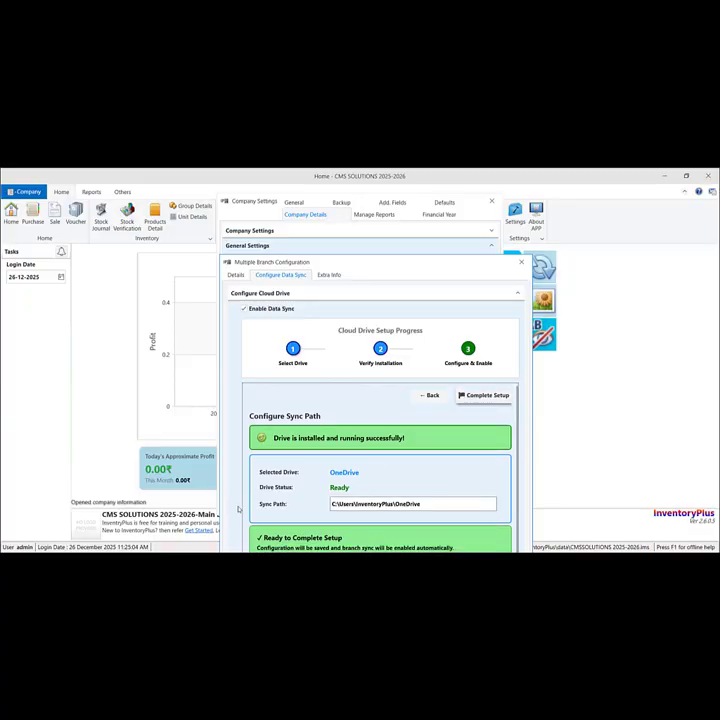
{"action": "left_click", "coordinate": [487, 396]}
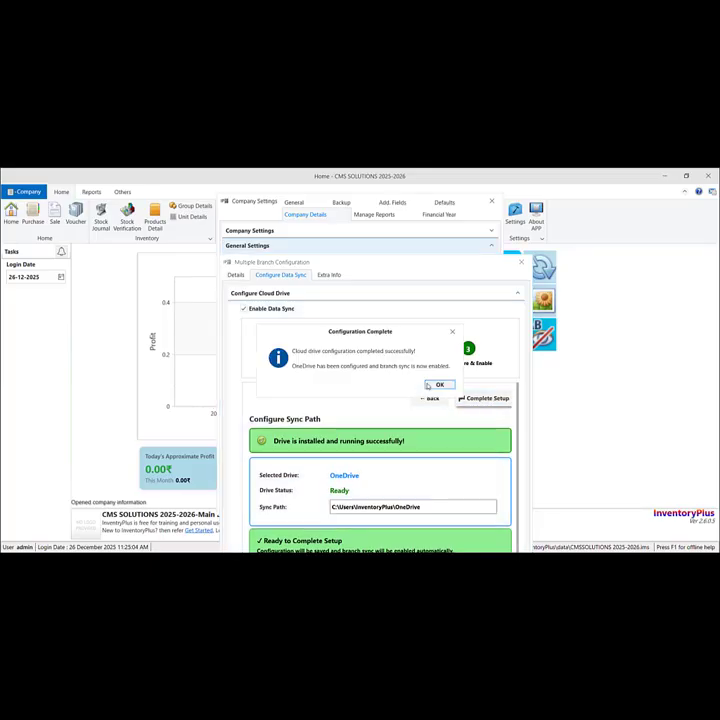
{"action": "left_click", "coordinate": [438, 385]}
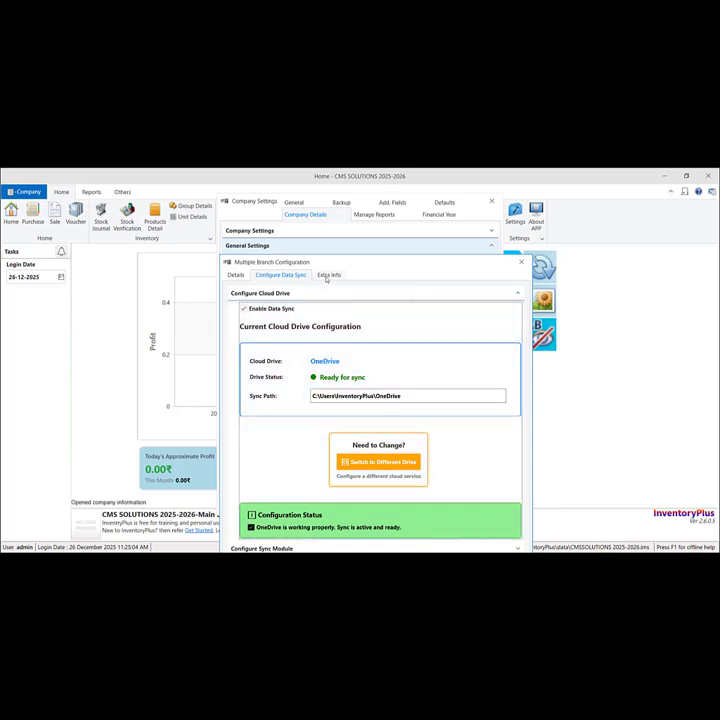
{"action": "left_click", "coordinate": [236, 275]}
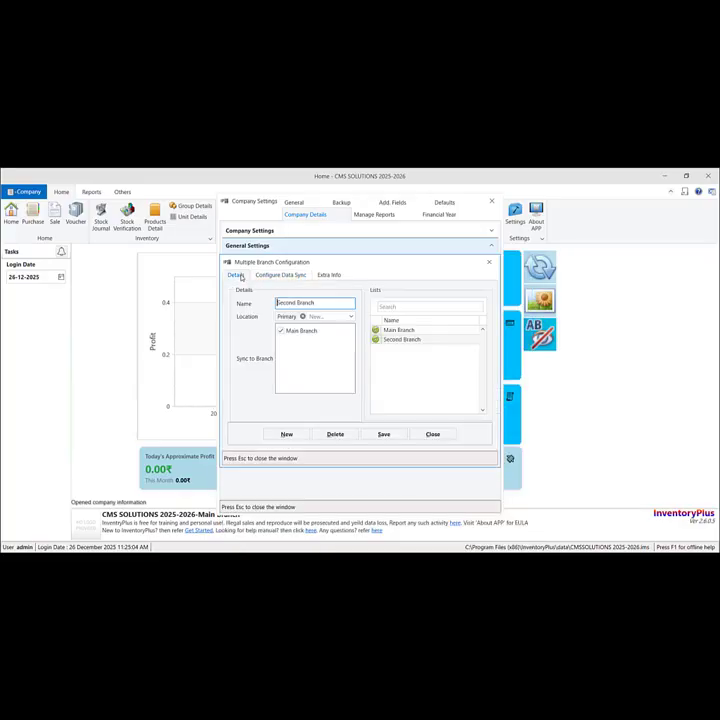
{"action": "left_click", "coordinate": [435, 434]}
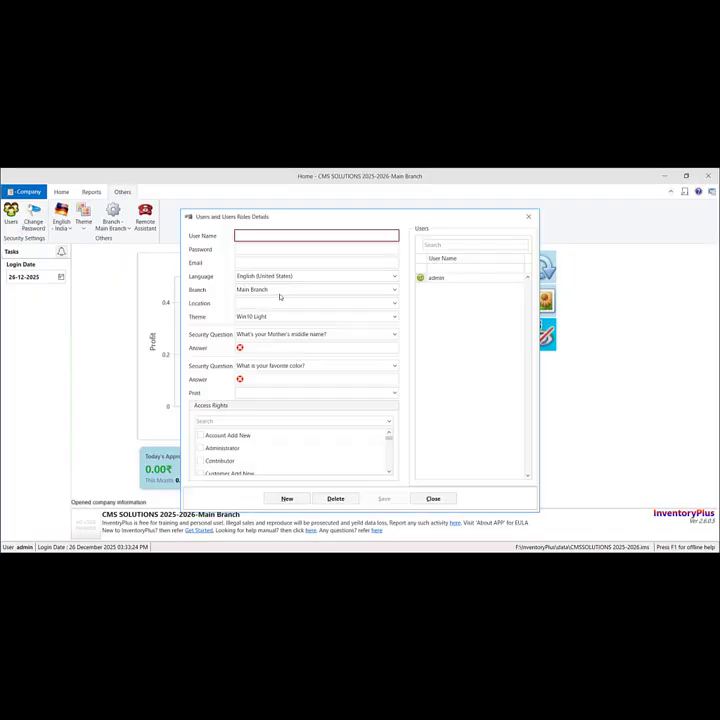
Assign the admin user to Second Branch and save the updated user record
{"action": "left_click", "coordinate": [426, 279]}
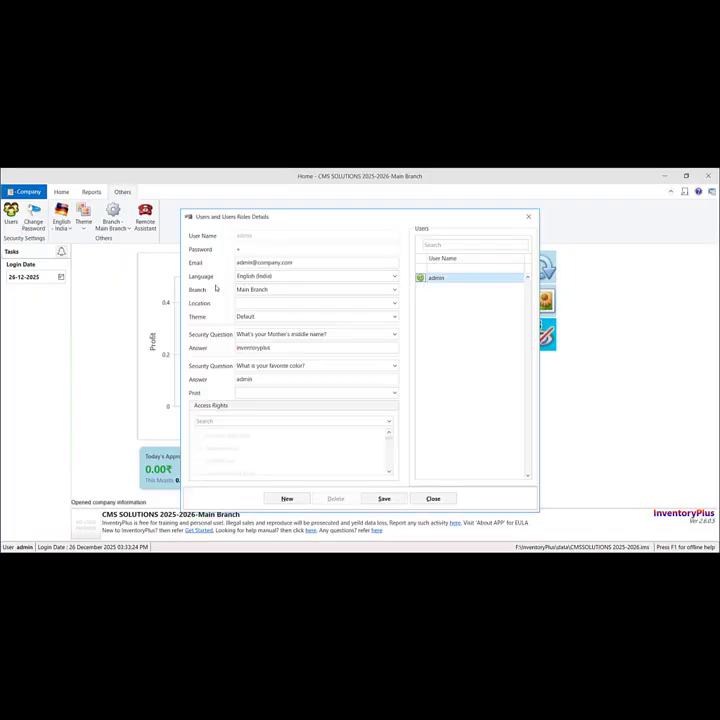
{"action": "left_click", "coordinate": [394, 291]}
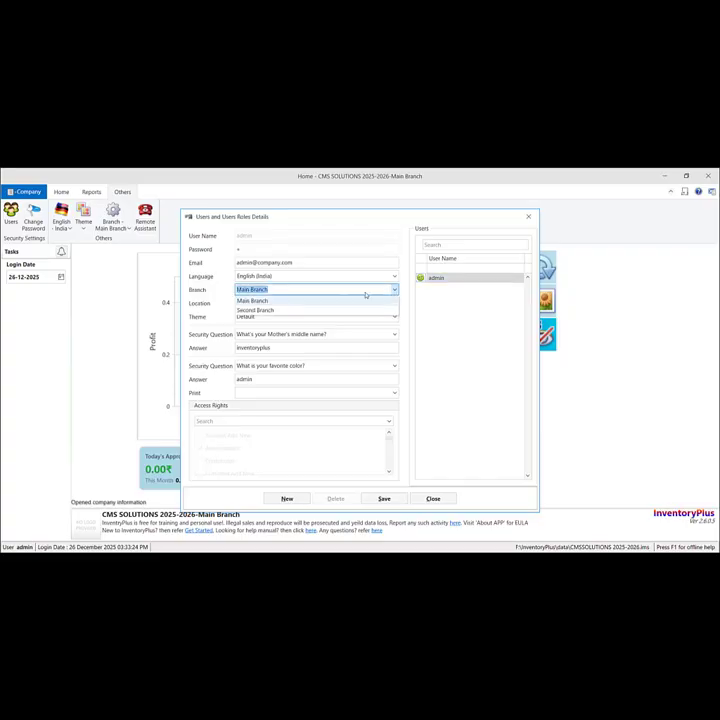
{"action": "left_click", "coordinate": [241, 306]}
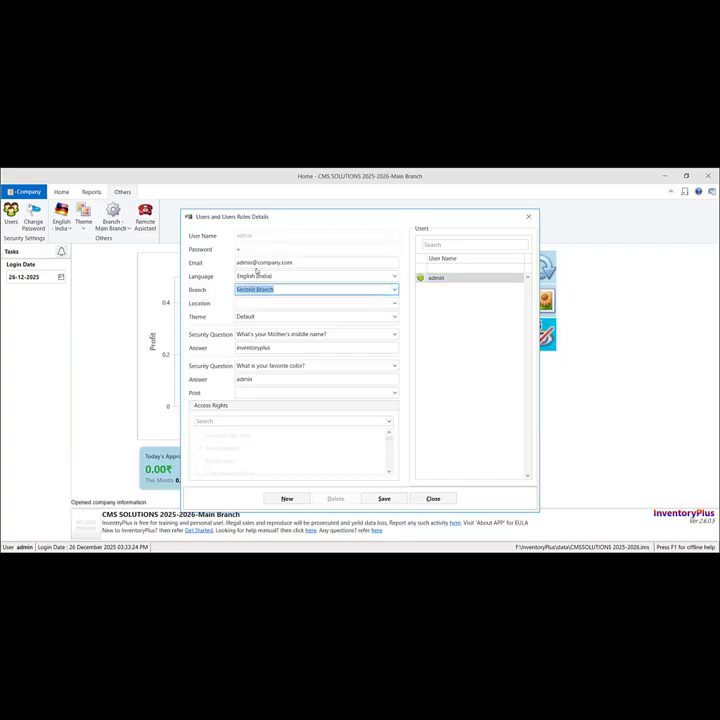
{"action": "left_click", "coordinate": [384, 498]}
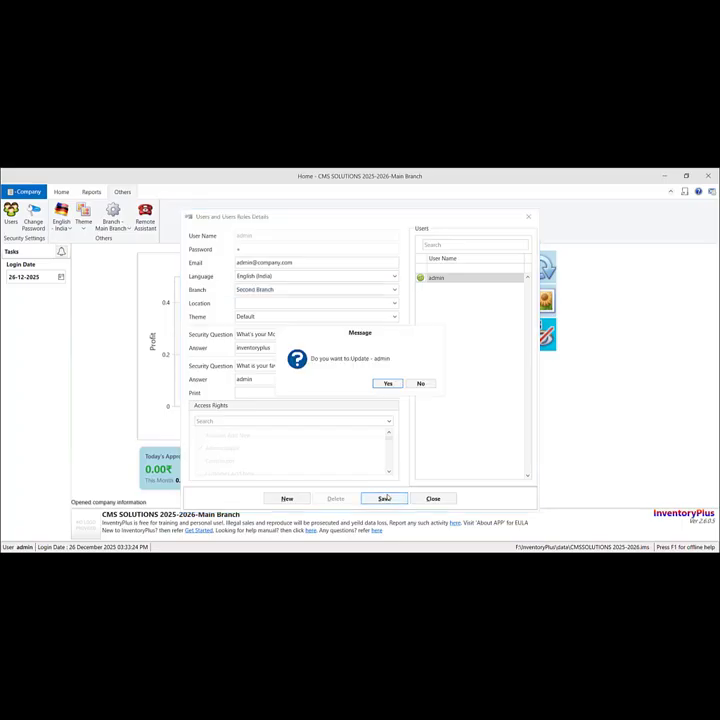
{"action": "left_click", "coordinate": [387, 383]}
{"action": "left_click", "coordinate": [422, 377]}
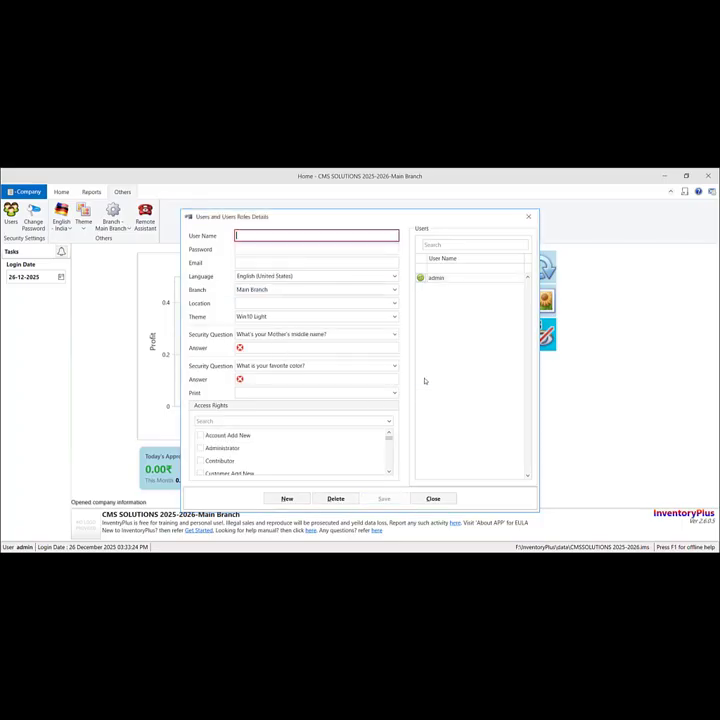
Close the user details and exit the program
{"action": "left_click", "coordinate": [443, 499]}
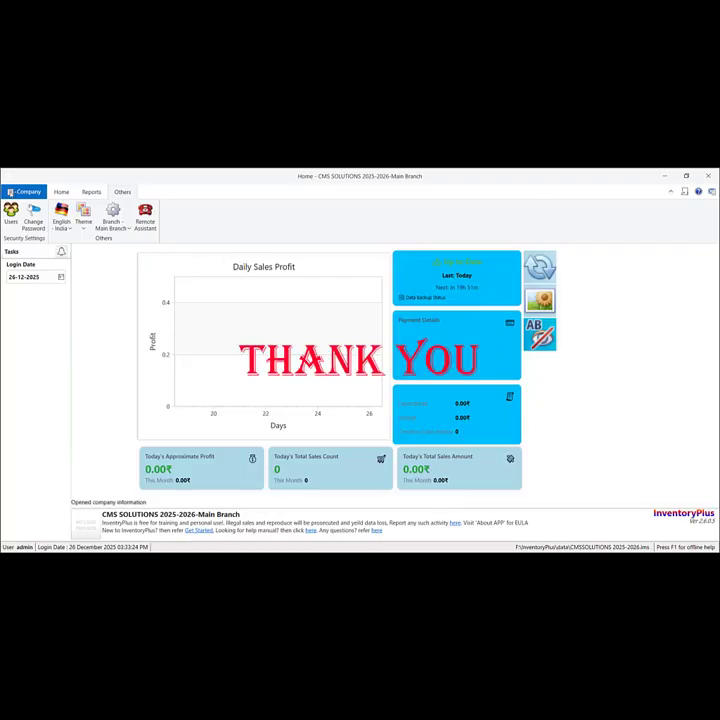
{"action": "left_click", "coordinate": [25, 191]}
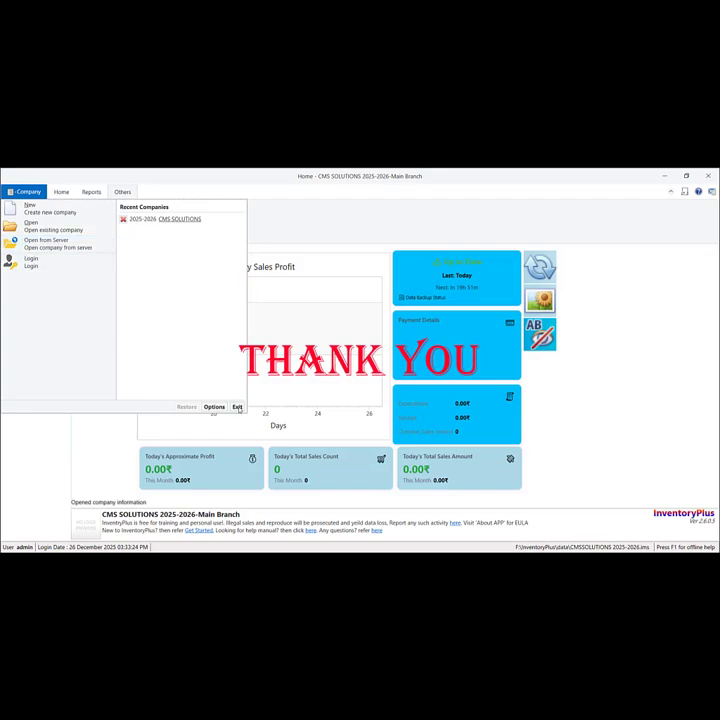